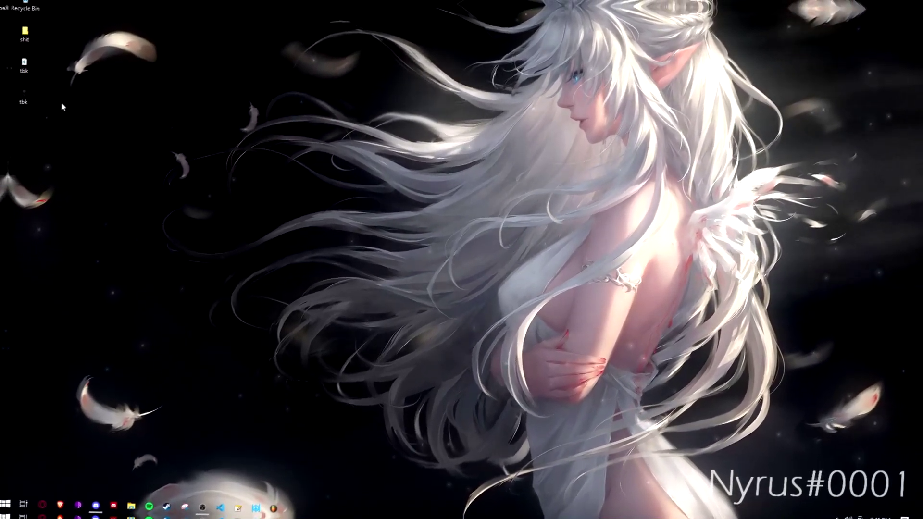
# Start tbk.exe from the desktop, move its console window aside, and launch Opera GX.
pyautogui.doubleClick(13, 93)
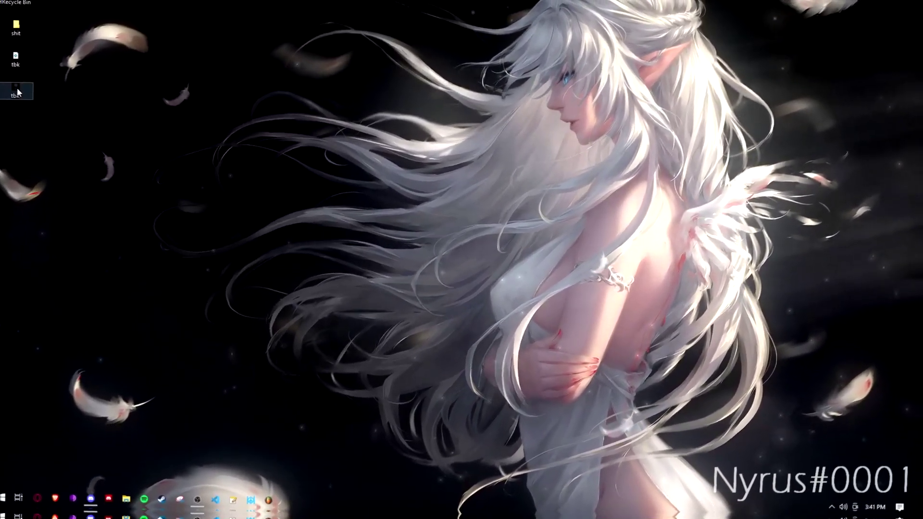
pyautogui.moveTo(203, 43); pyautogui.dragTo(412, 57)
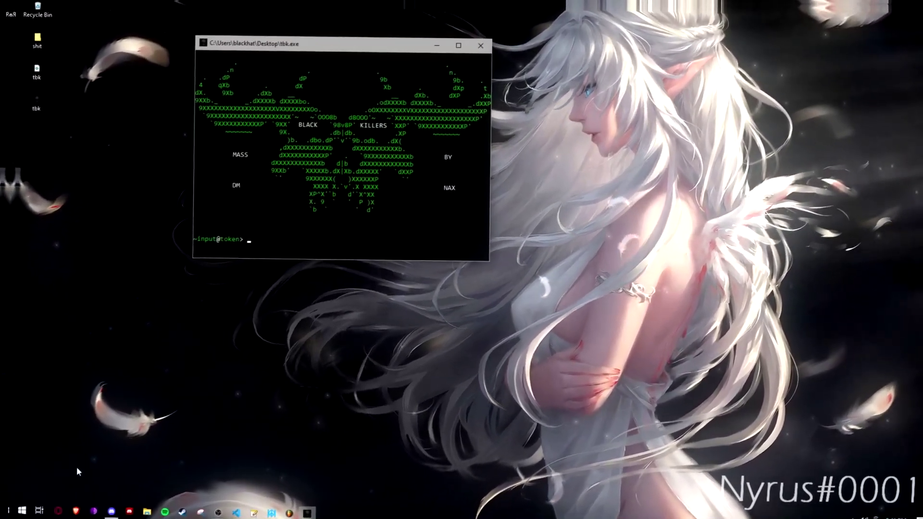
pyautogui.press('Return')
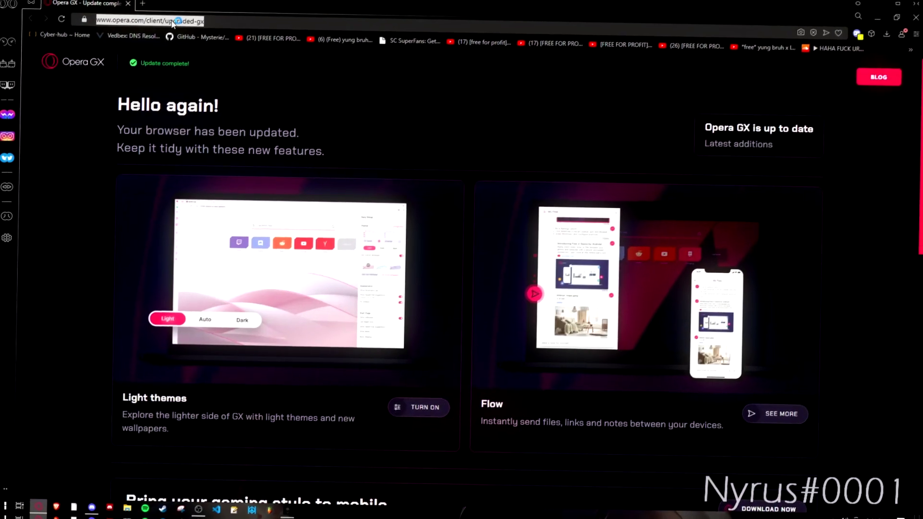
pyautogui.write('discord.c')
# Load the Discord web app in Opera GX, showing the Friends list.
pyautogui.press('Return')
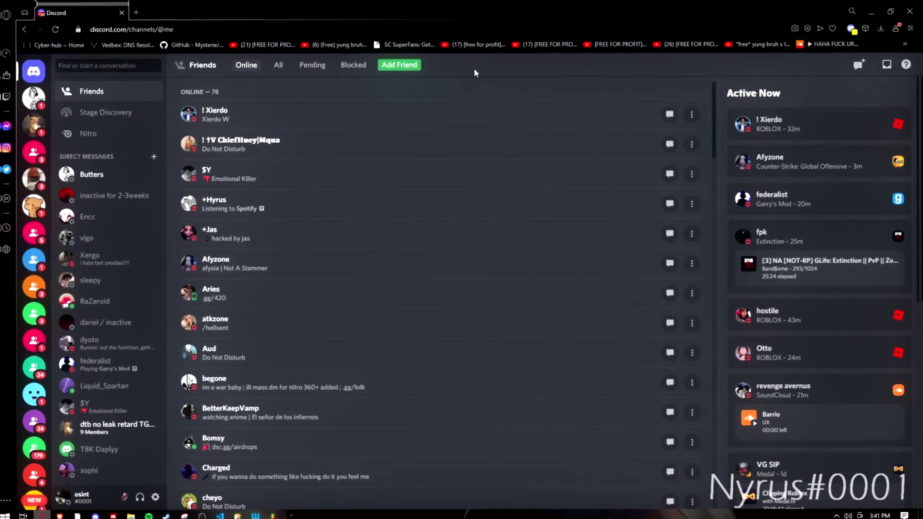
# Copy the authorization header from Discord's library request in DevTools into tbk's token prompt.
pyautogui.hotkey('ctrl', 'shift', 'i')
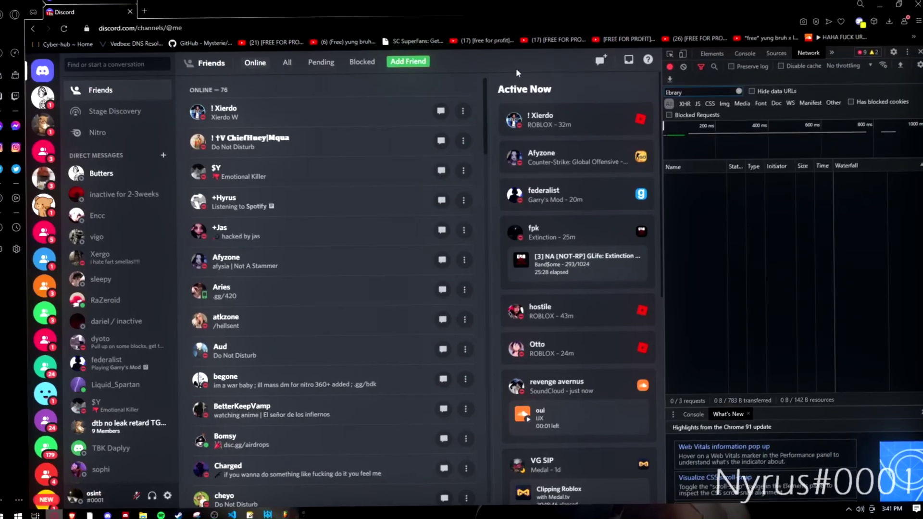
pyautogui.hotkey('ctrl', 'r')
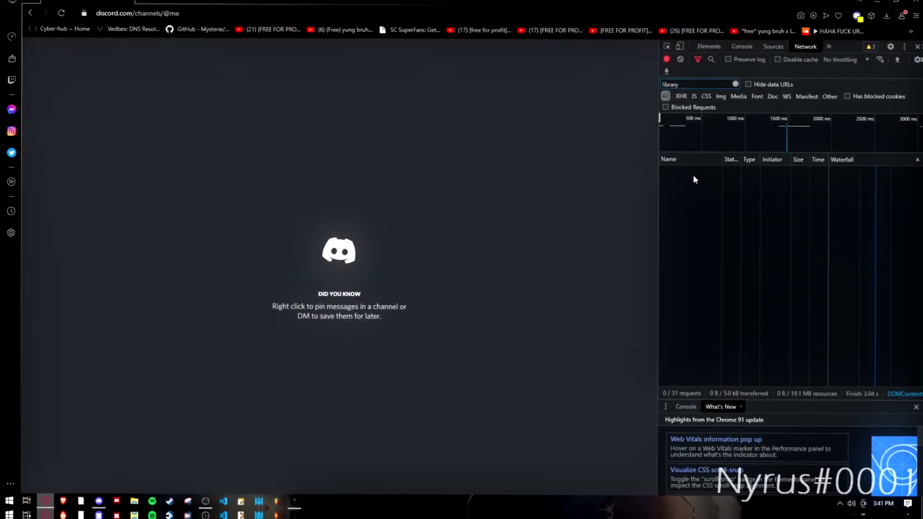
pyautogui.click(674, 180)
pyautogui.scroll(-5, 830, 325)
pyautogui.scroll(-3, 836, 324)
pyautogui.scroll(-3, 818, 287)
pyautogui.tripleClick(817, 284)
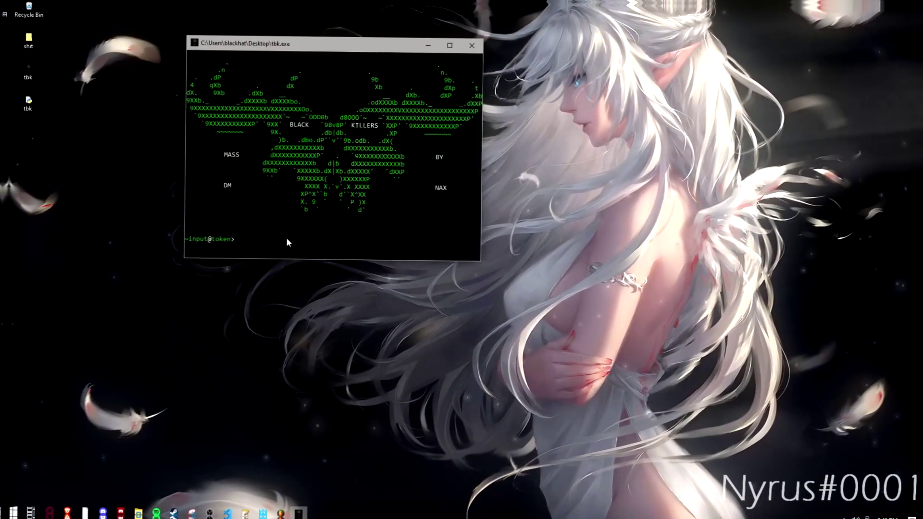
pyautogui.rightClick(286, 238)
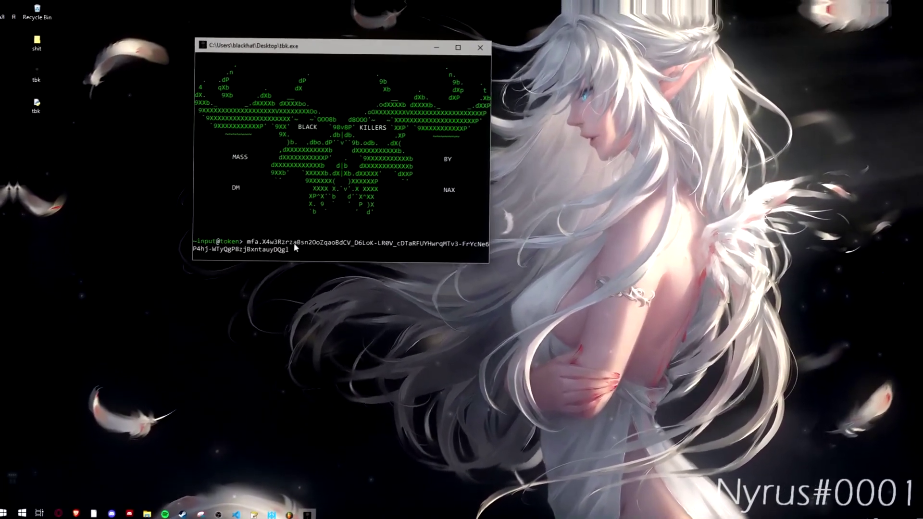
# Submit the token, then submit the typed message for sending to the DM contacts.
pyautogui.press('Return')
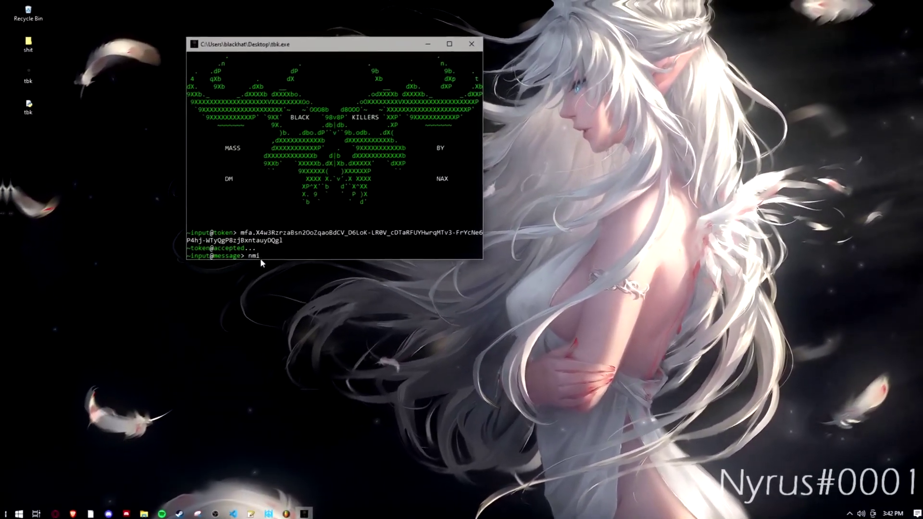
pyautogui.write('nmigers')
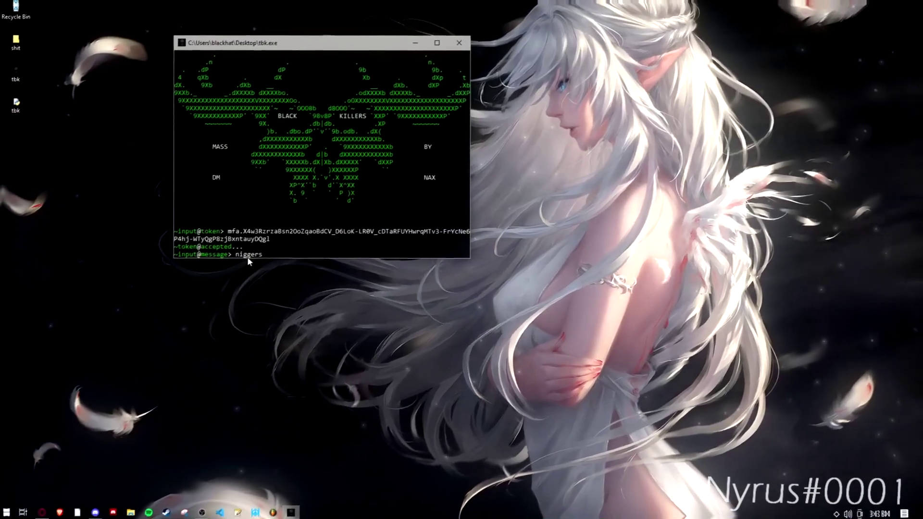
pyautogui.press('Return')
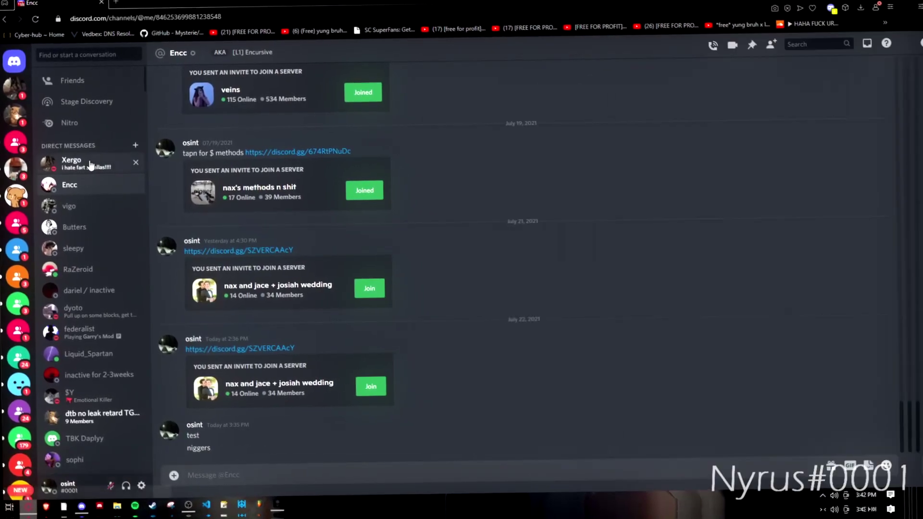
# Check another contact's DM for the sent message, then minimize the browser to the desktop.
pyautogui.click(80, 163)
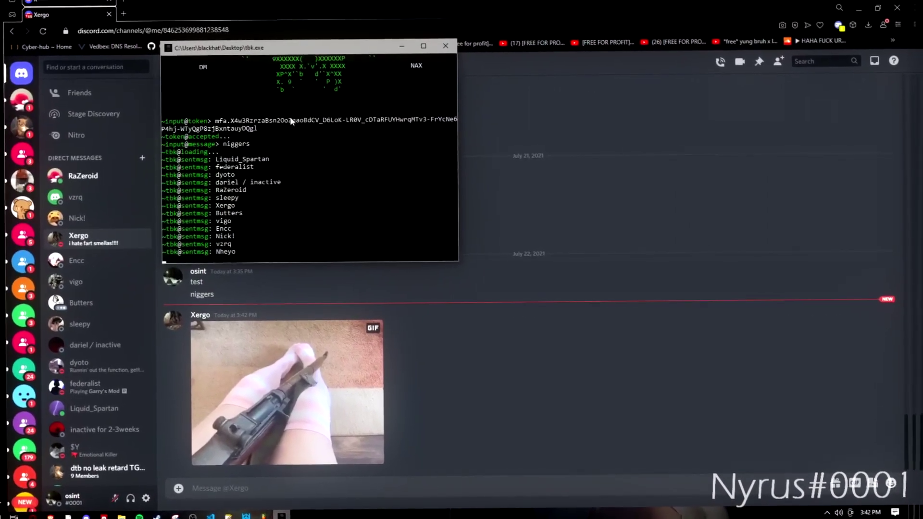
pyautogui.click(453, 43)
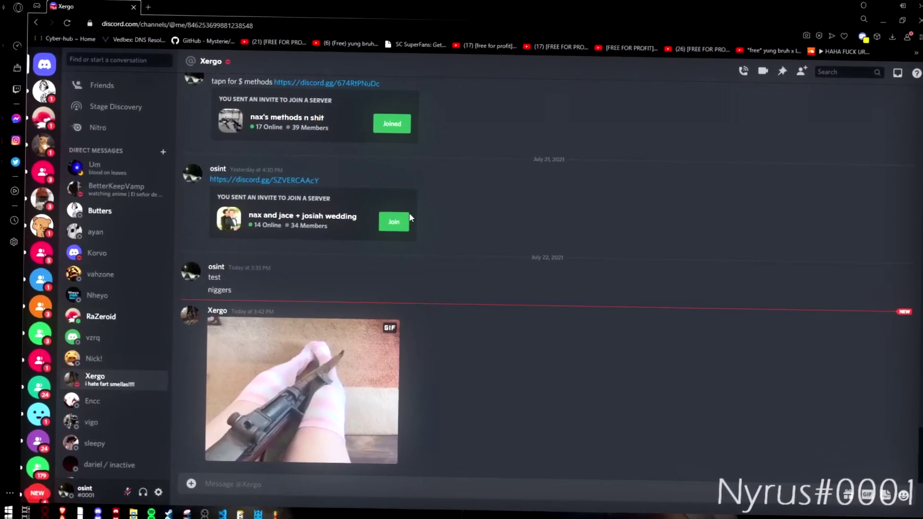
pyautogui.click(874, 18)
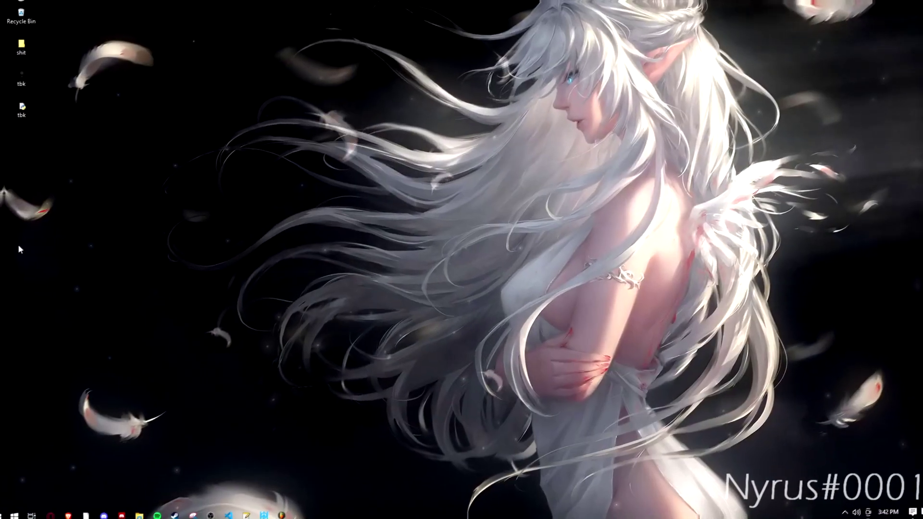
pyautogui.doubleClick(35, 71)
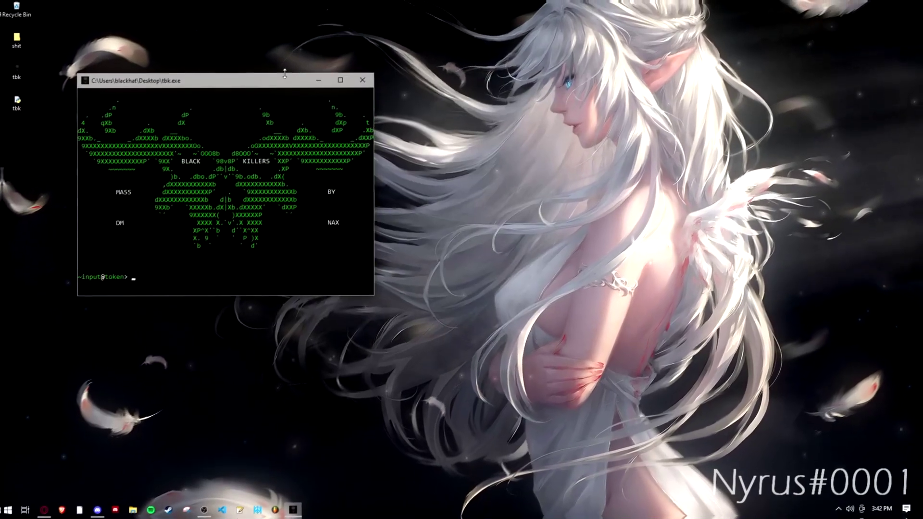
pyautogui.moveTo(259, 90); pyautogui.dragTo(380, 80)
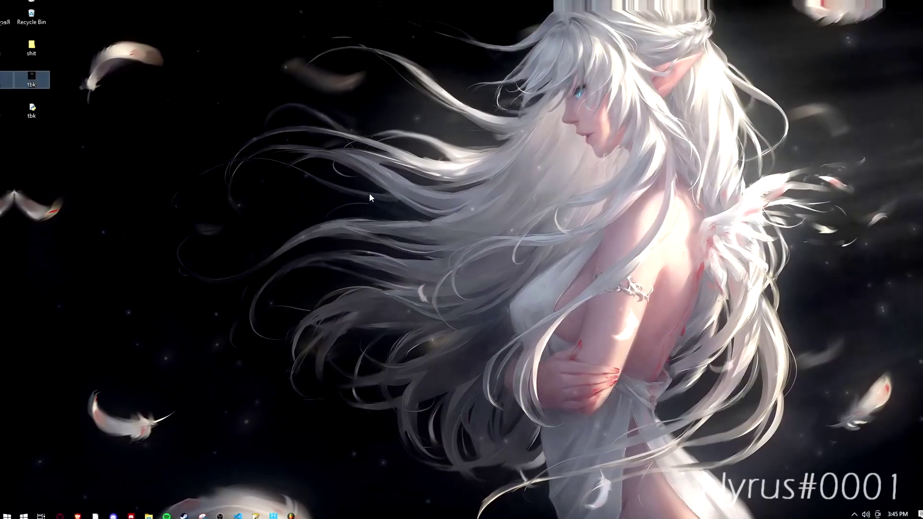
pyautogui.click(363, 193)
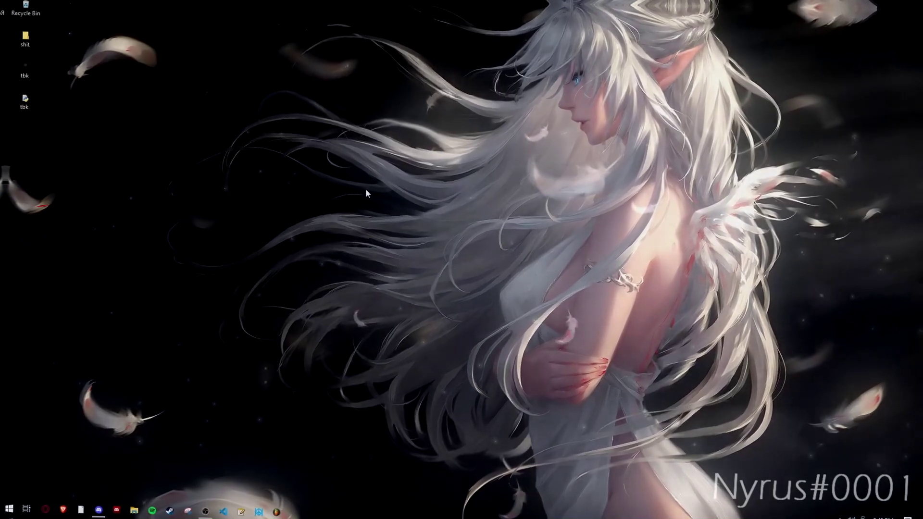